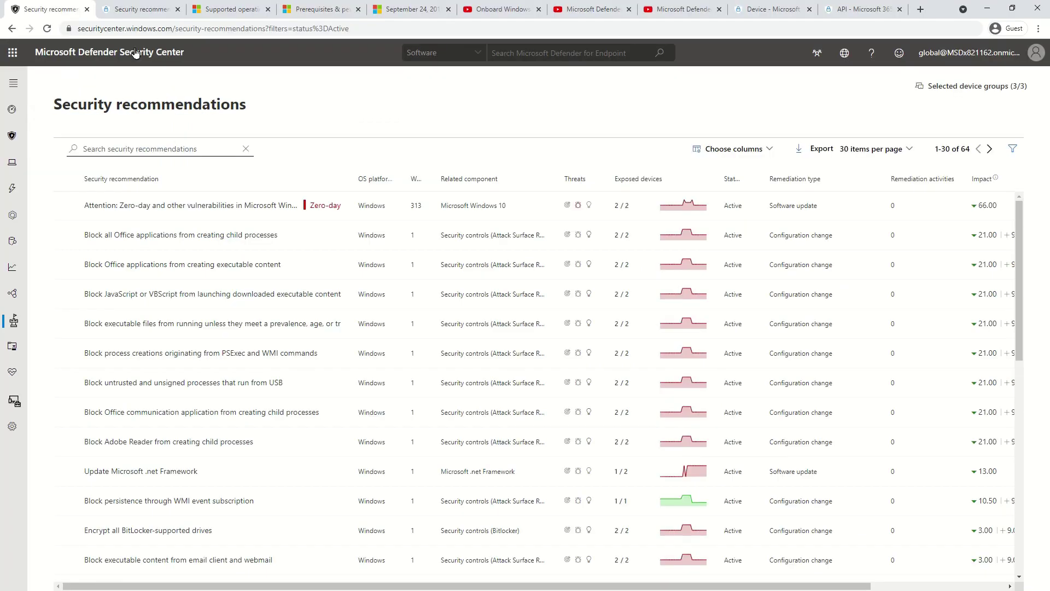
- Compare the Microsoft 365 Defender and older Security Center security recommendations pages
click(132, 27)
click(134, 9)
click(131, 29)
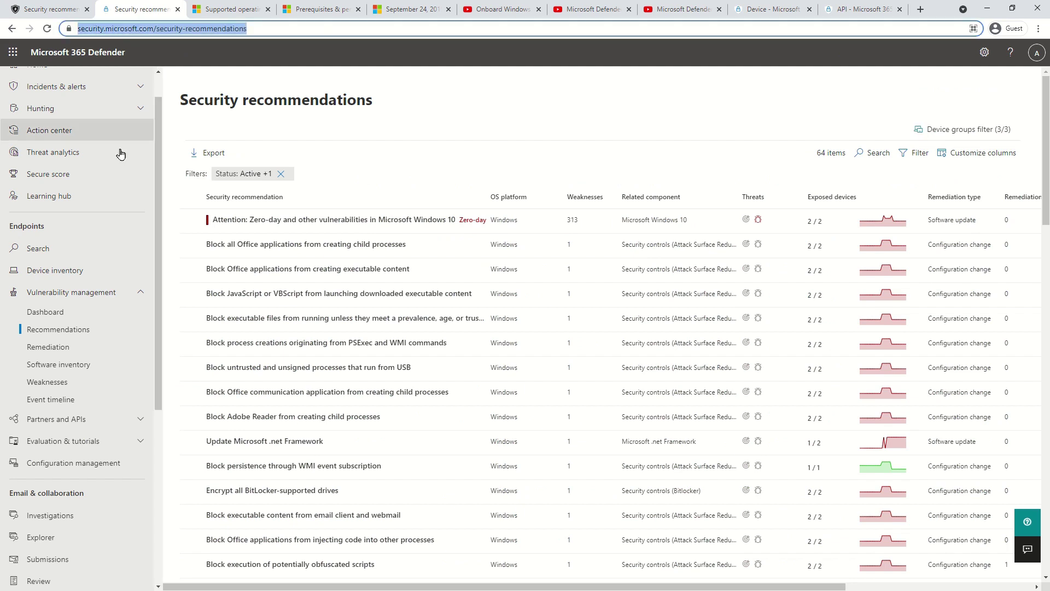
click(62, 11)
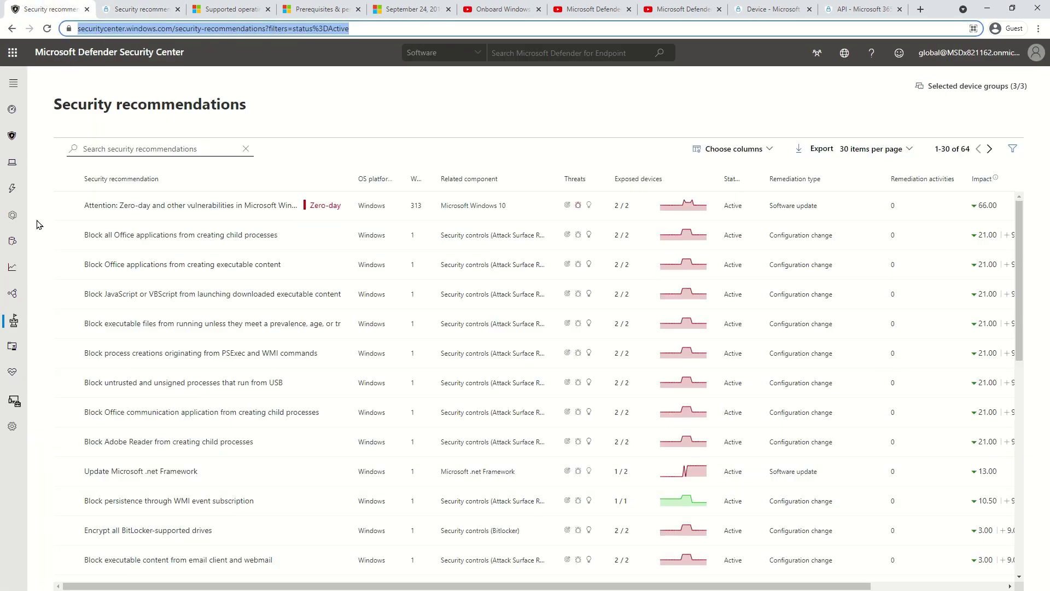
- Open the older portal's recommendation filters, then view Microsoft 365 Defender's 64 Active recommendations
mouse_move(14, 321)
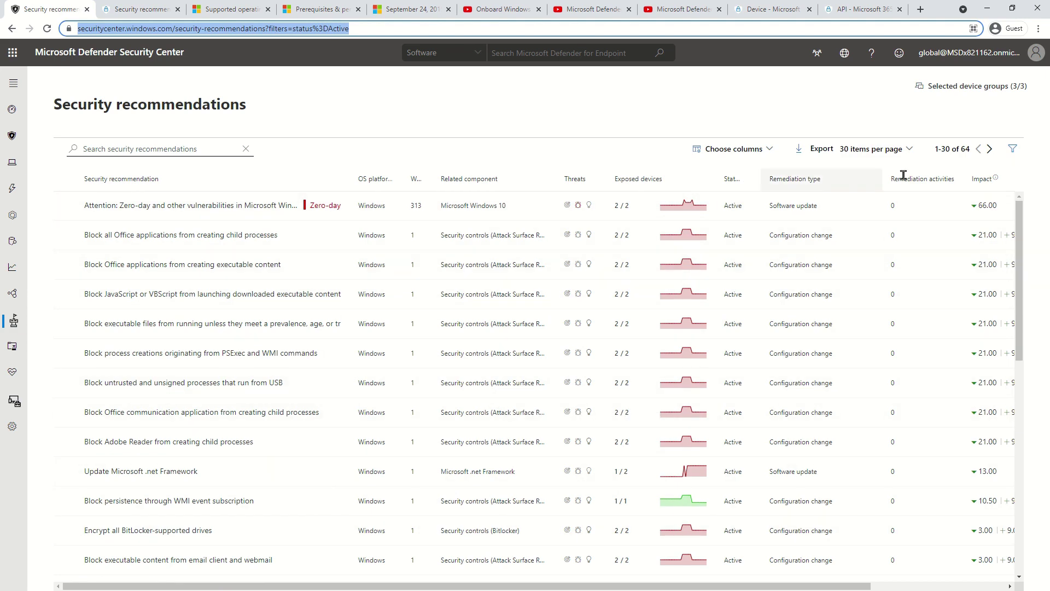
click(1012, 156)
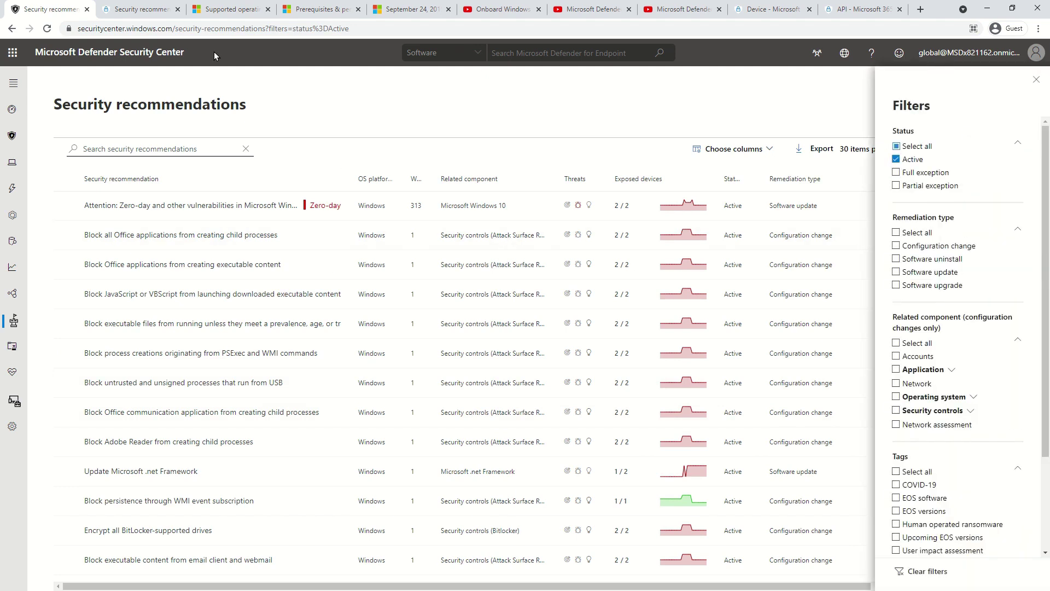
click(140, 16)
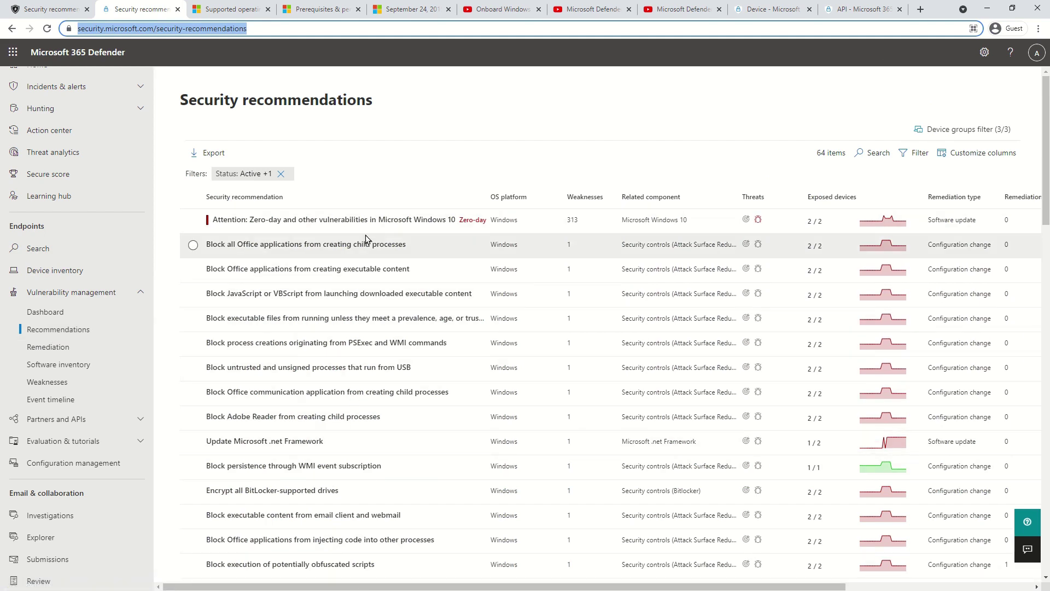
- Open the recommendations Filter pane showing Status limited to Active and Partial exception
click(917, 155)
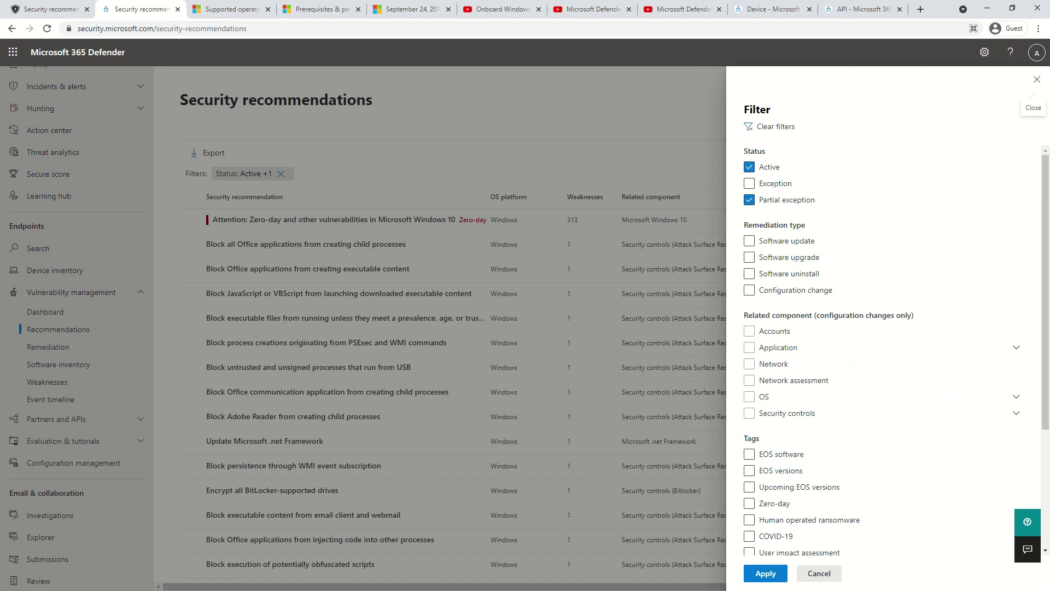
- Review the supported OS table headers: OS/platform, vulnerabilities, and configuration assessment columns
click(241, 16)
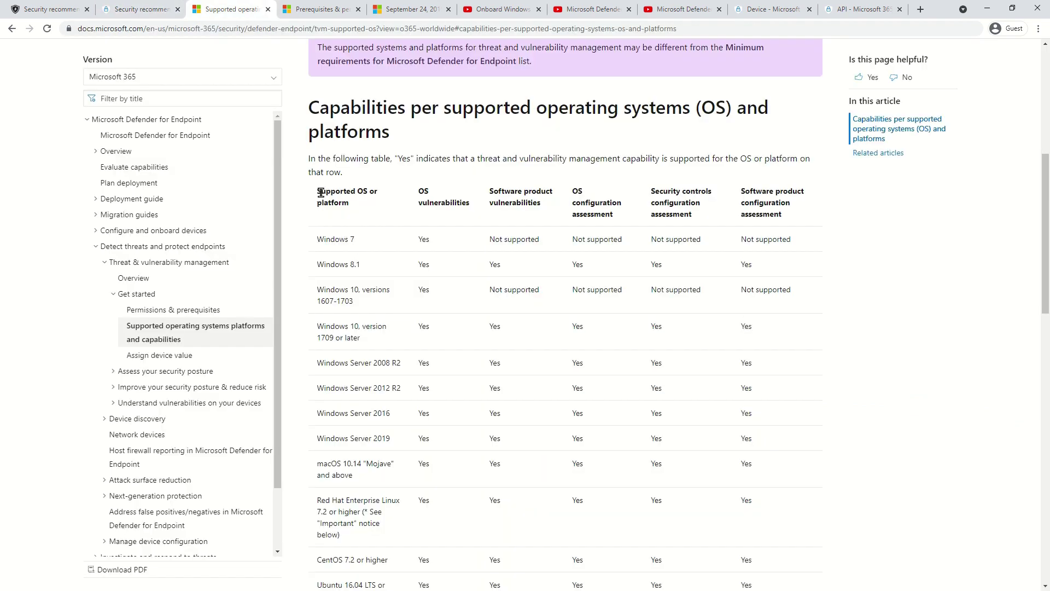
drag(318, 193, 366, 215)
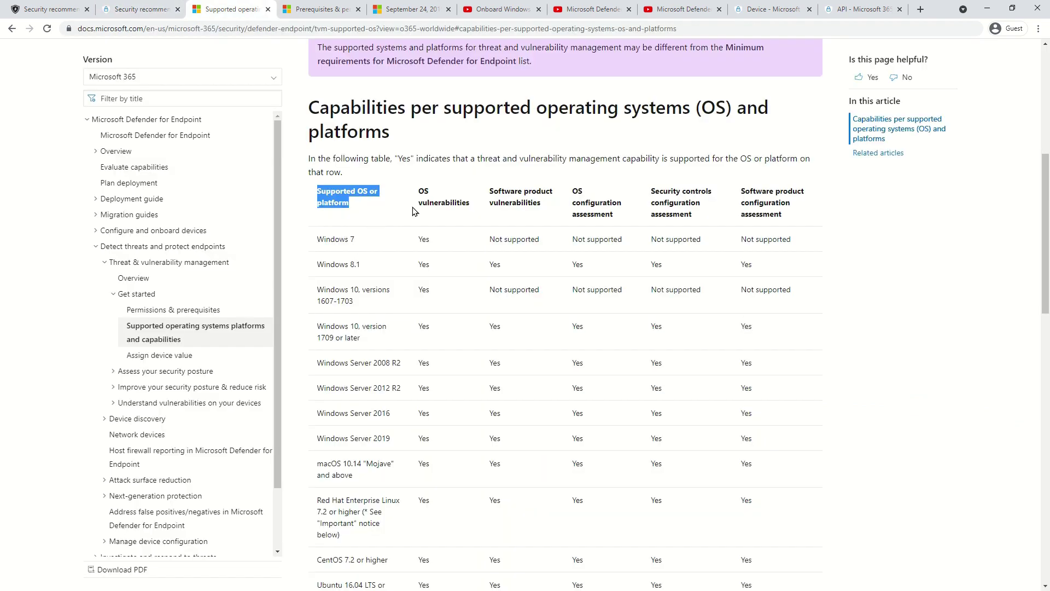
drag(418, 188, 552, 210)
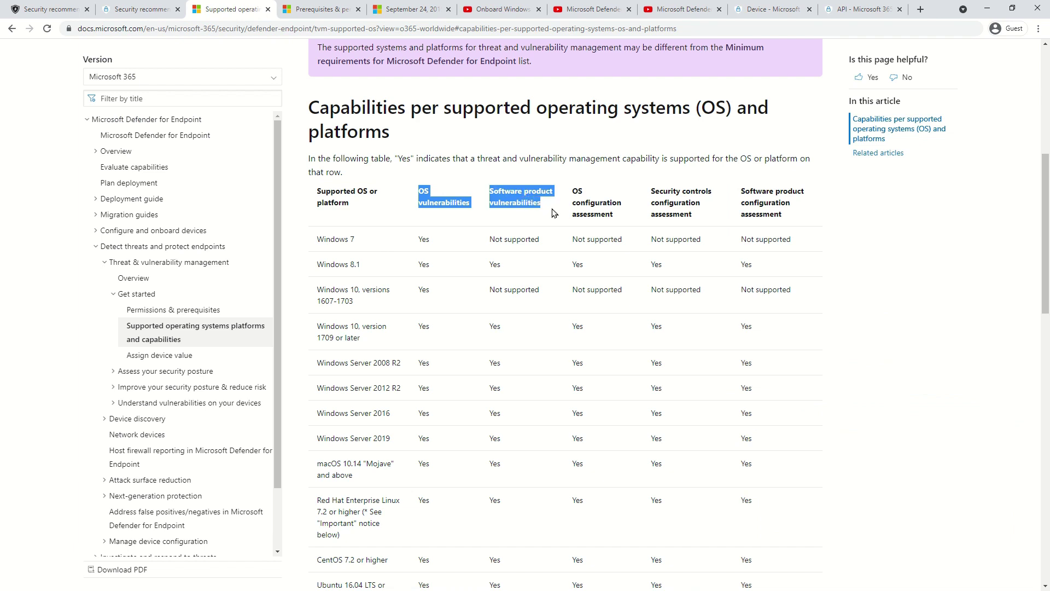
drag(569, 201, 736, 223)
click(533, 274)
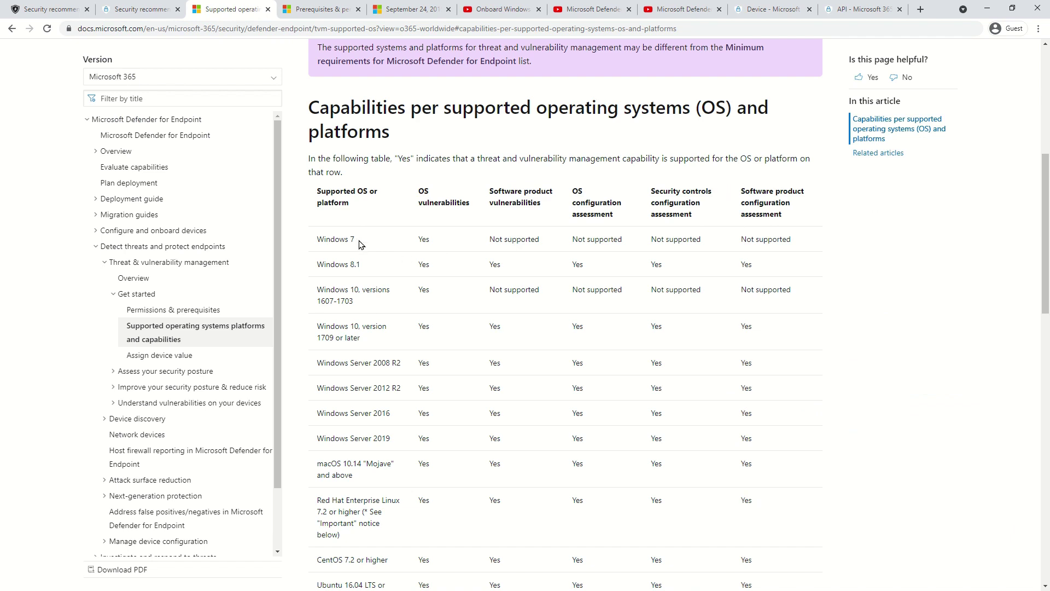
- Examine the Windows 7 row's supported capabilities, then move to the Permissions & prerequisites article
drag(323, 239, 637, 436)
click(848, 421)
scroll(829, 390, down, 2)
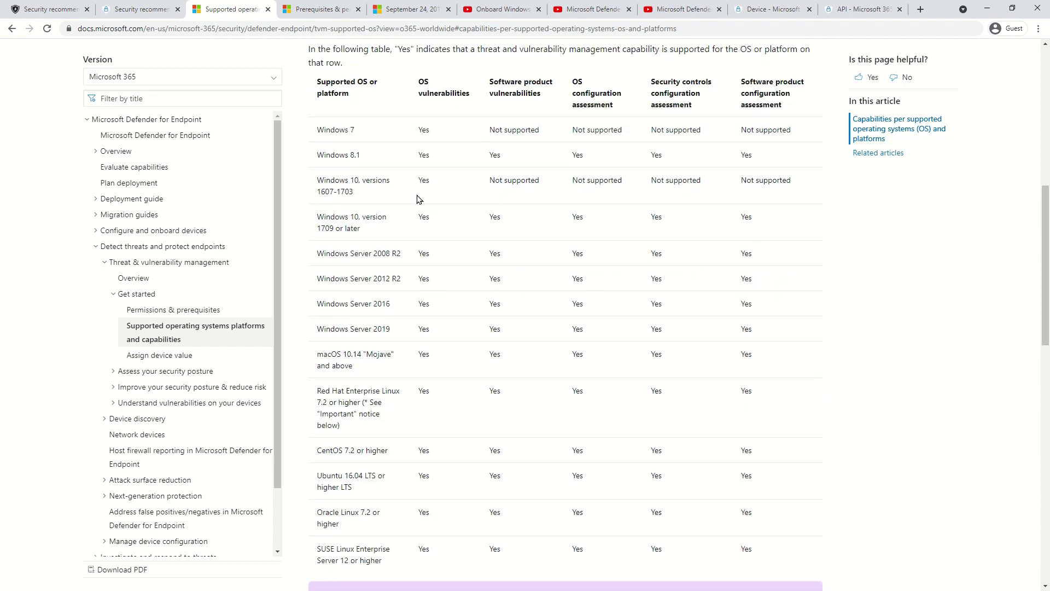
drag(316, 129, 795, 137)
drag(317, 180, 803, 187)
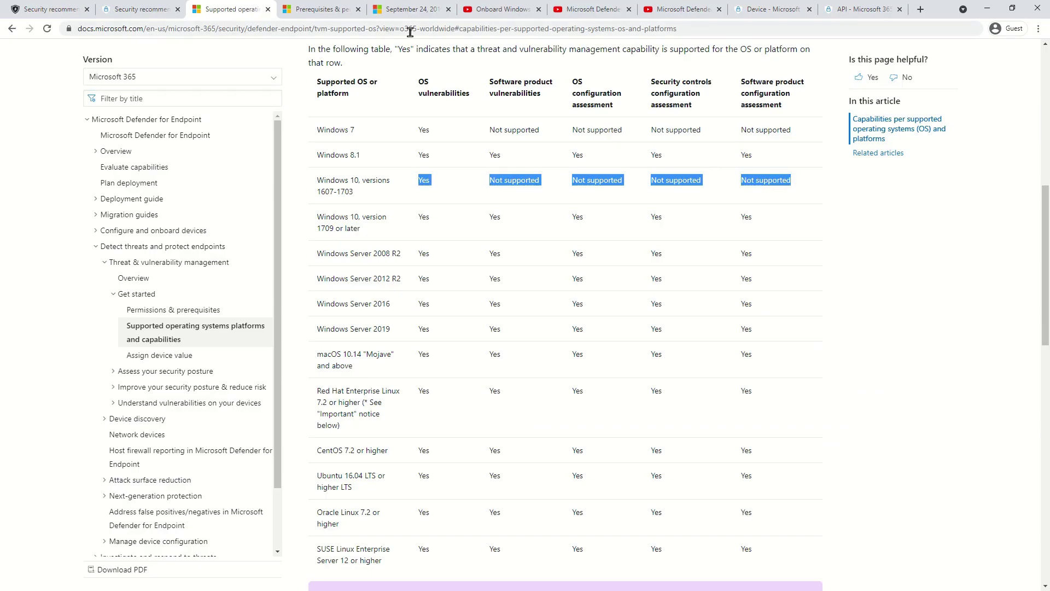
click(314, 12)
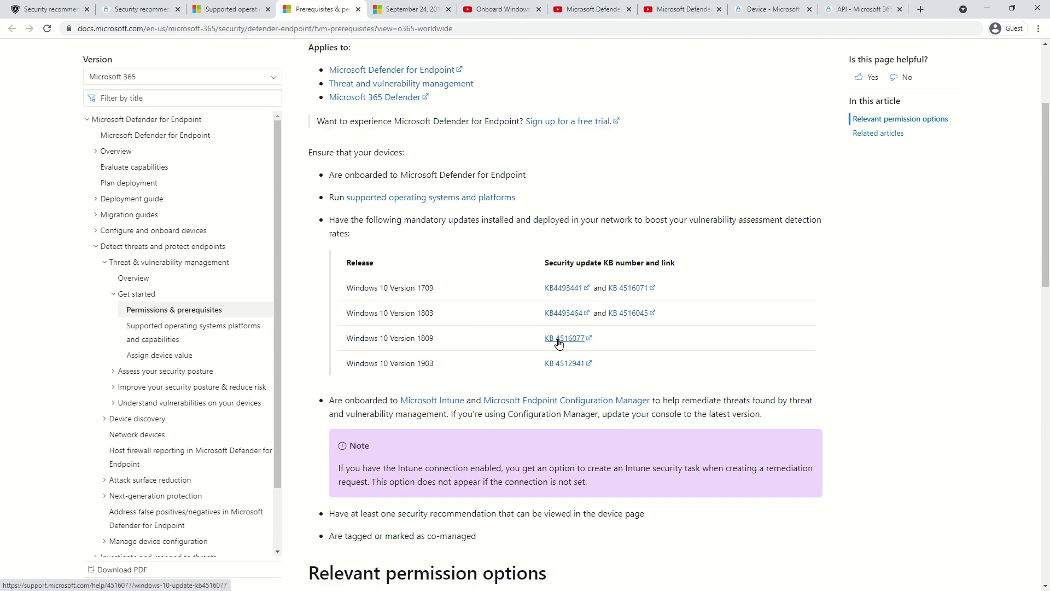
- In the KB4516077 notes, highlight the Threat & Vulnerability Management detection accuracy improvement line
click(412, 9)
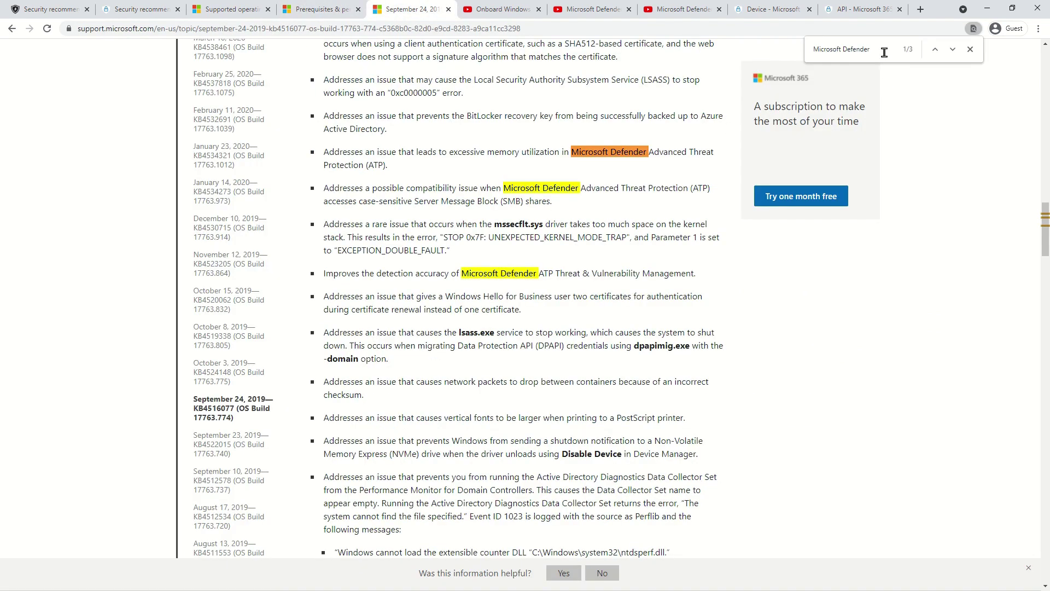
drag(885, 52, 777, 51)
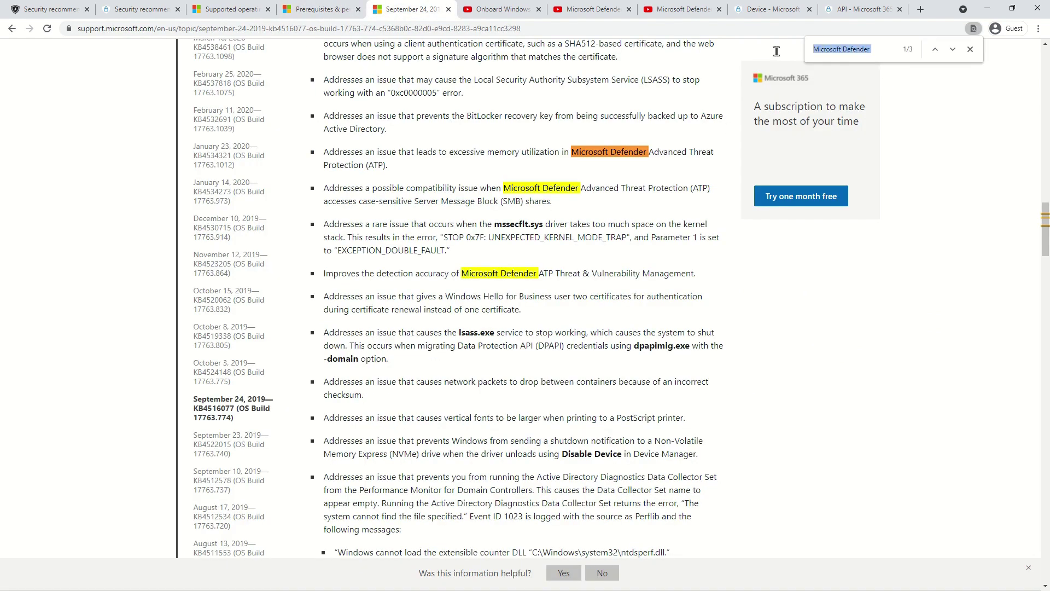
click(598, 330)
drag(325, 273, 700, 274)
click(714, 309)
drag(539, 273, 704, 275)
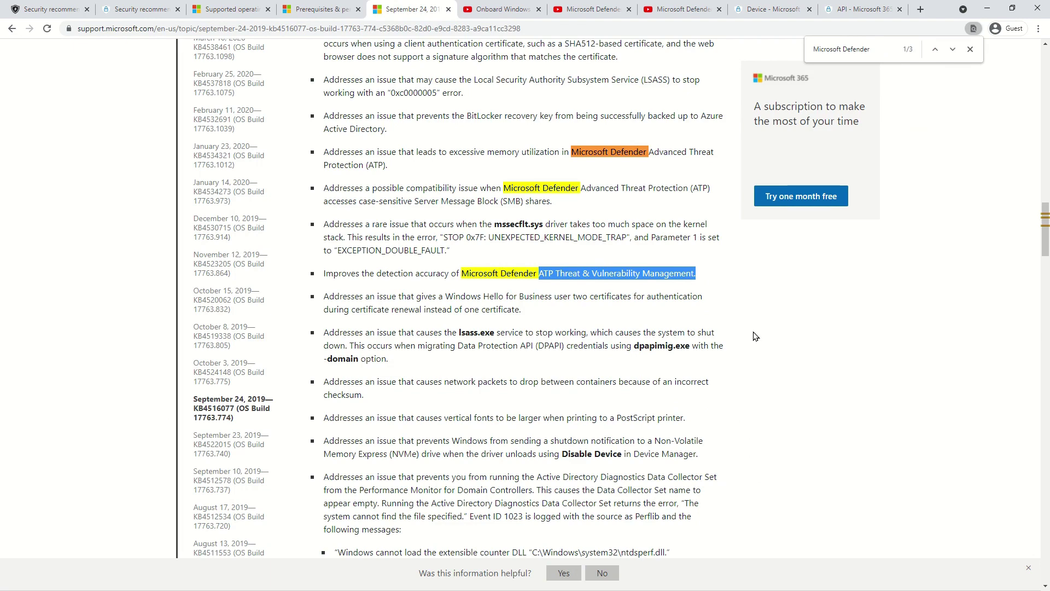
drag(350, 273, 428, 273)
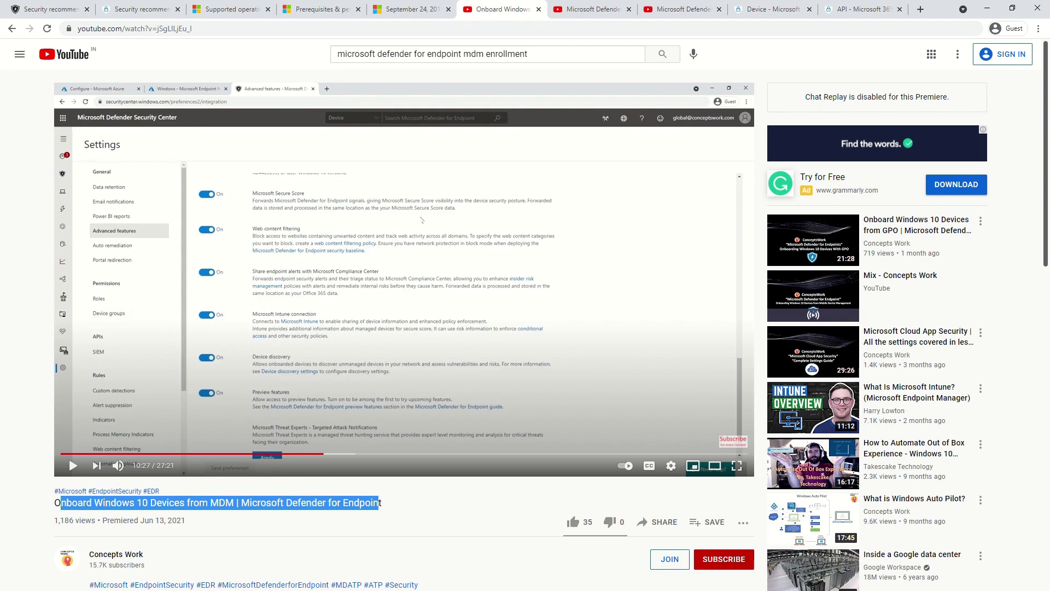
- Switch from the RBAC portal configuration video to the SOC Tiering video
click(591, 11)
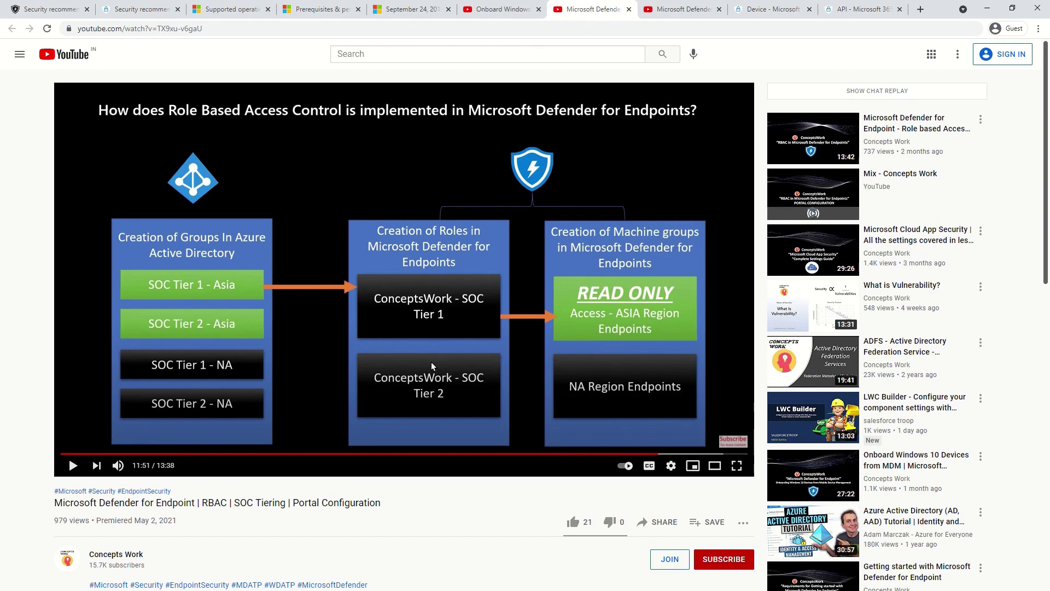
click(678, 15)
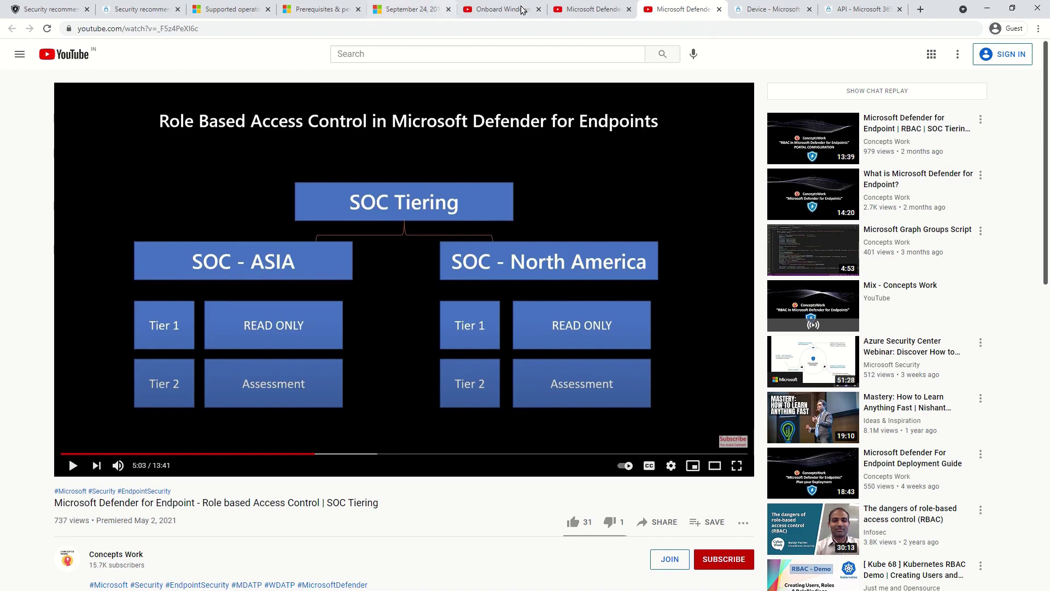
- On mde-tvm-1, open Device value to show the Low, Normal and High choices
click(760, 11)
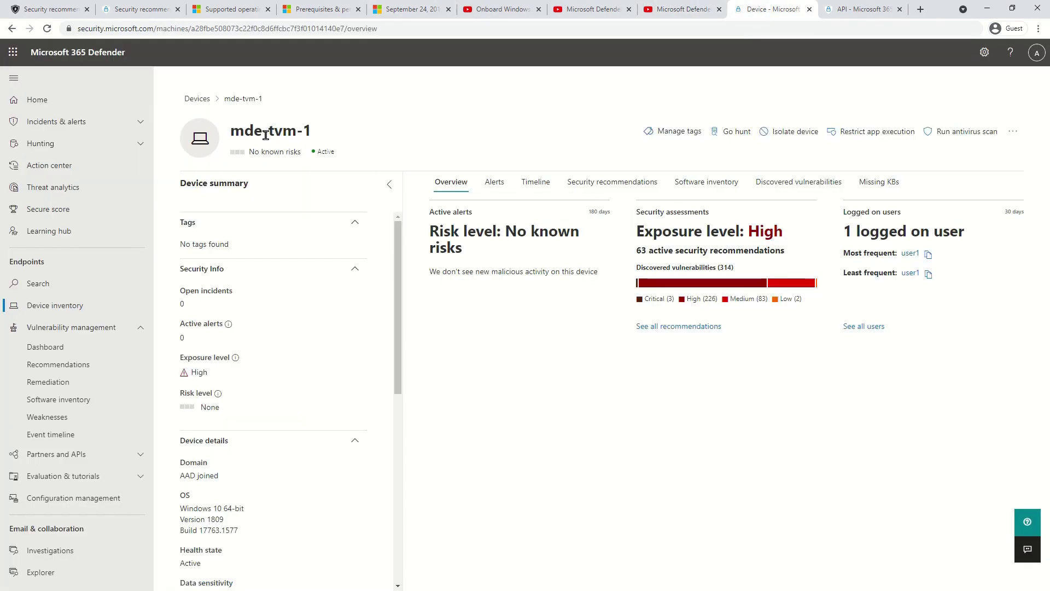
click(1015, 132)
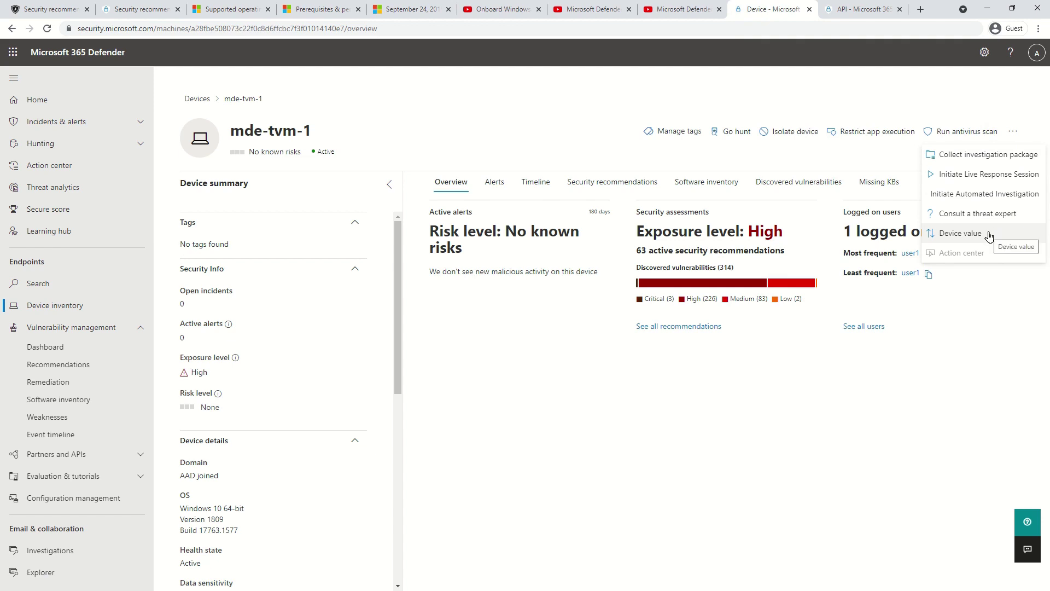
click(989, 235)
click(776, 256)
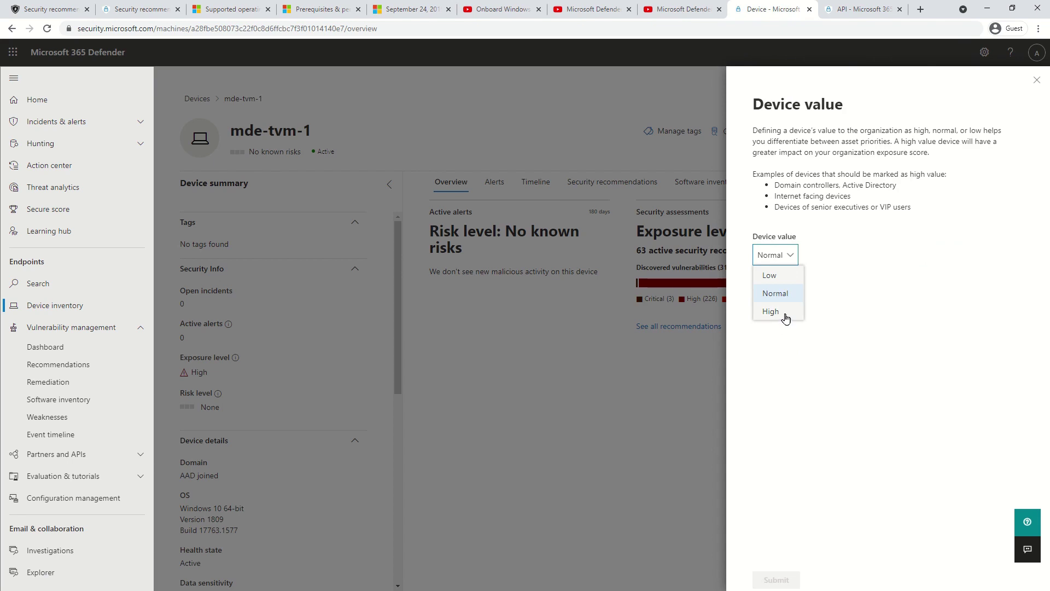
- In API Explorer, review the setDeviceValue POST address and its DeviceValue High body
click(866, 9)
drag(919, 161, 514, 161)
click(766, 318)
drag(528, 219, 367, 197)
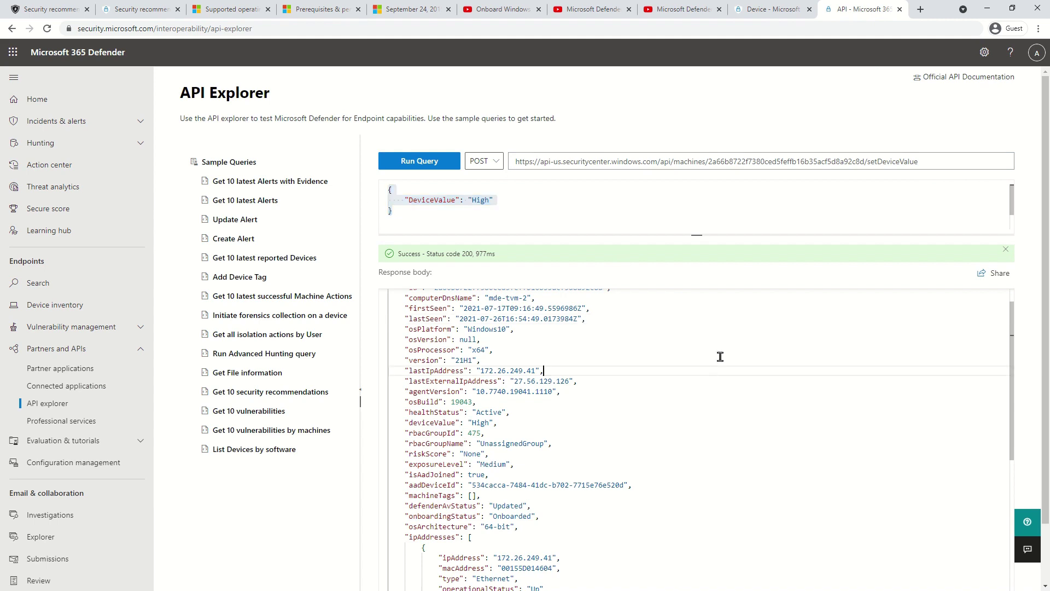
drag(498, 423, 390, 423)
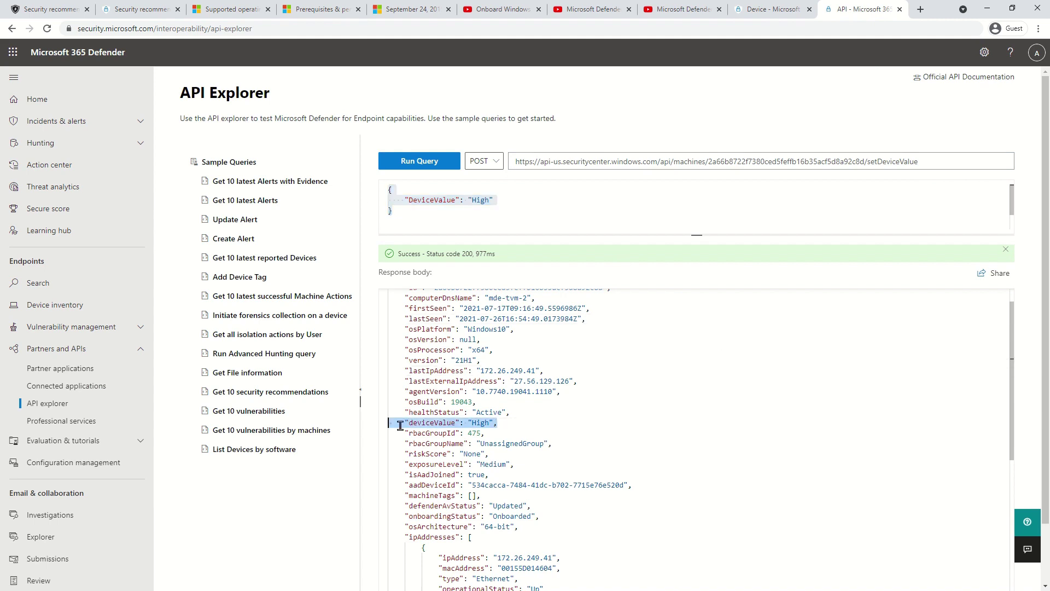
click(828, 447)
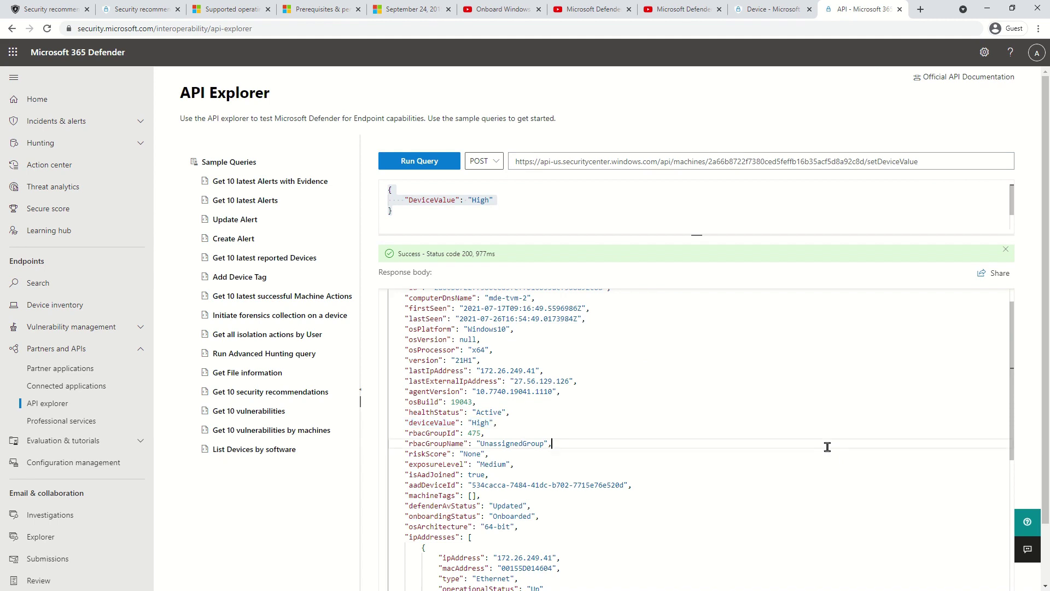
scroll(830, 445, up, 1)
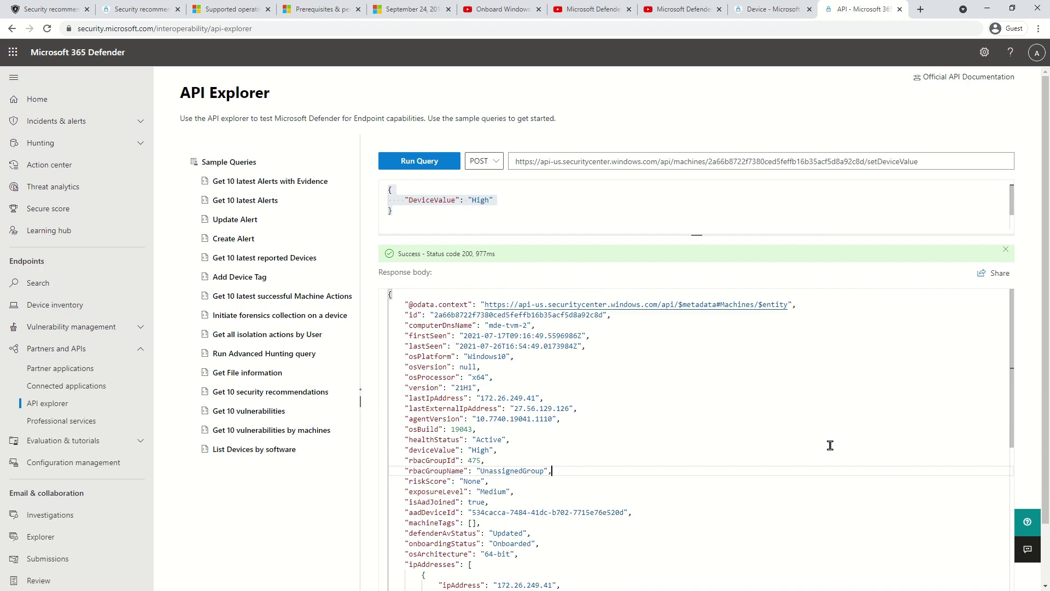
drag(497, 450, 389, 450)
drag(501, 524, 383, 524)
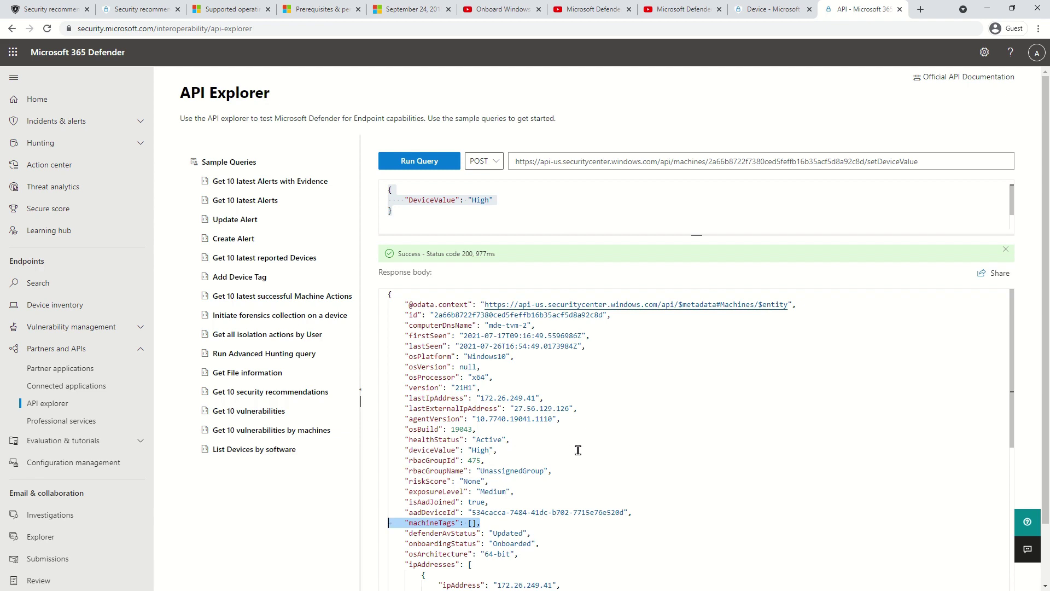
drag(577, 450, 395, 452)
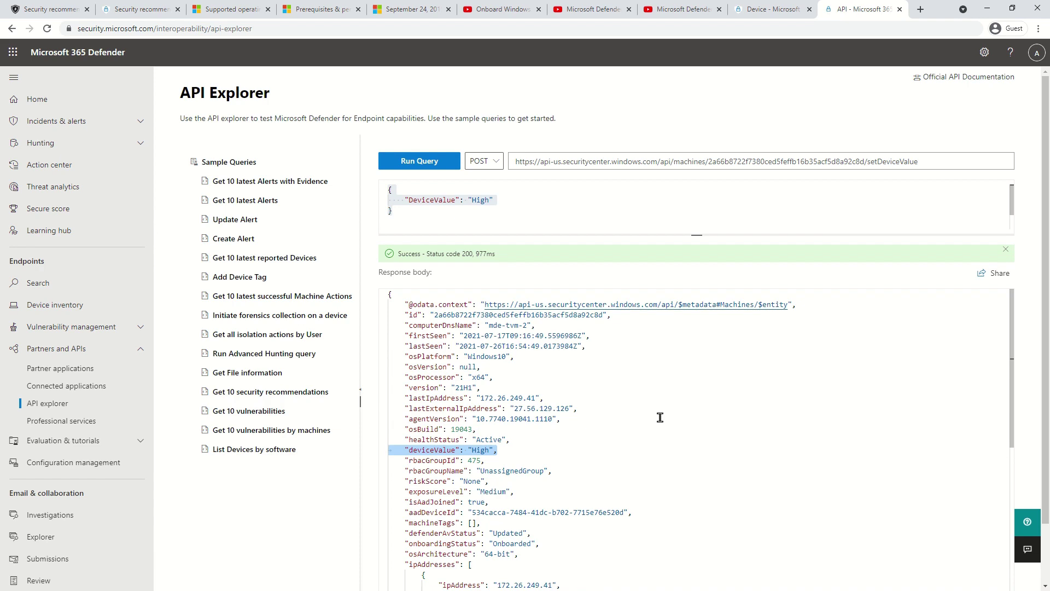
- Return to mde-tvm-1's Device value panel, currently set to Normal
click(759, 12)
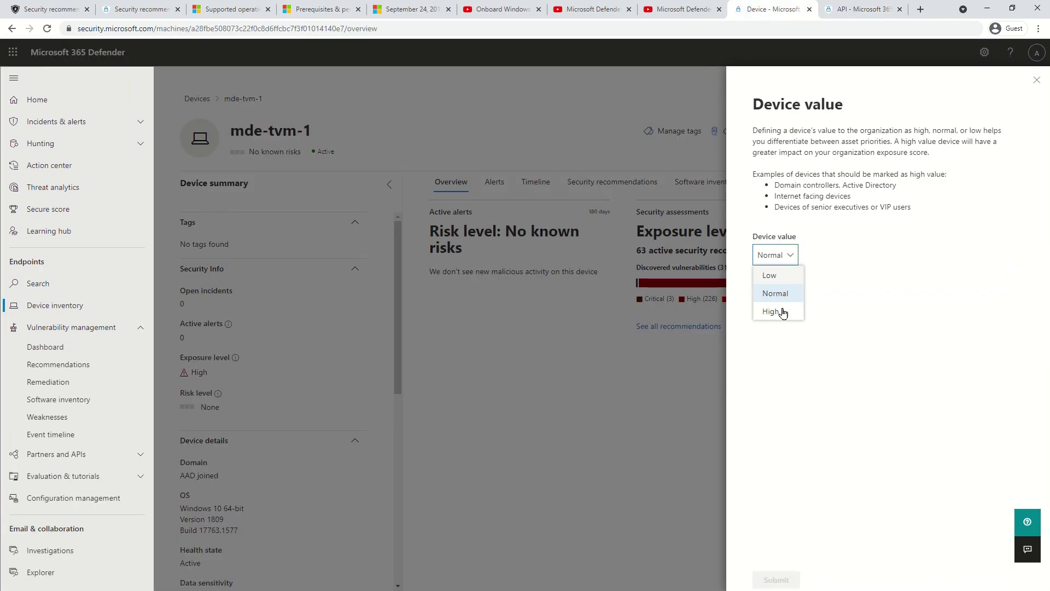